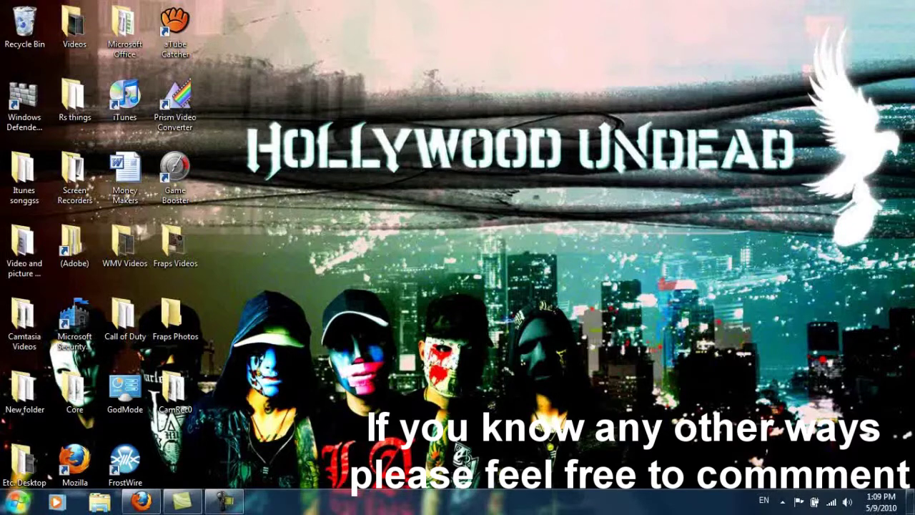
Step: Search Control Panel for 'setting' and open 'View advanced system settings'
left_click(18, 501)
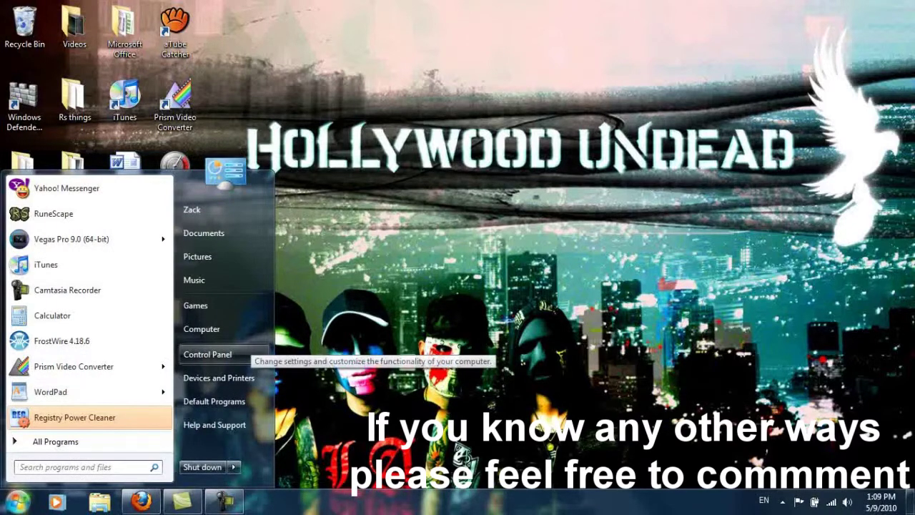
left_click(208, 354)
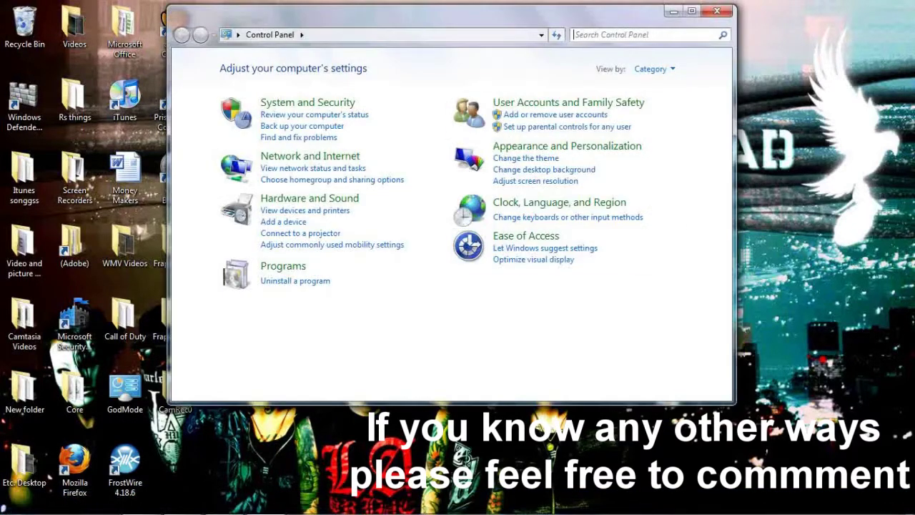
type("setting")
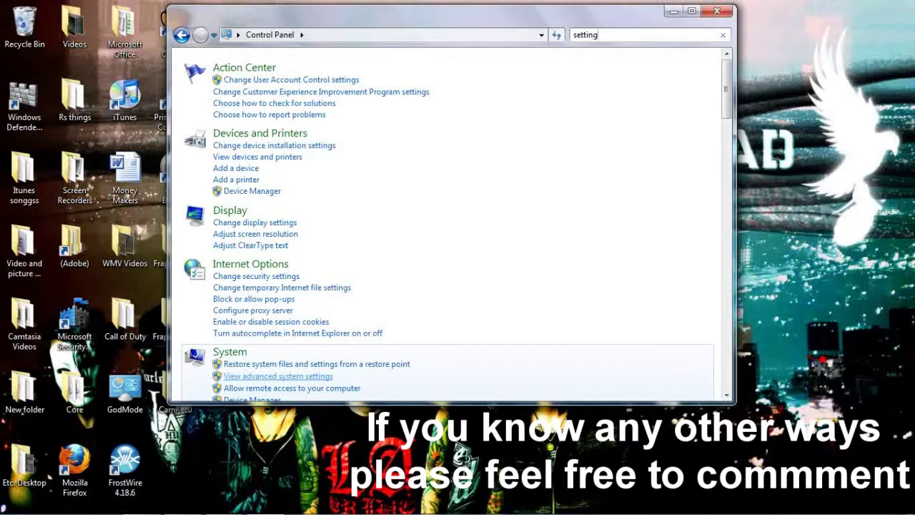
left_click(278, 376)
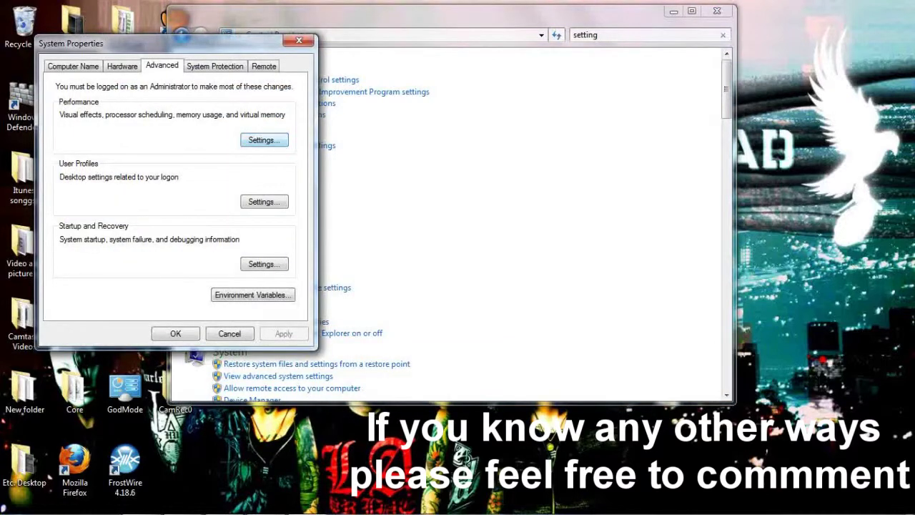
Step: Set Performance Options visual effects to 'Adjust for best performance' and apply it
left_click(73, 66)
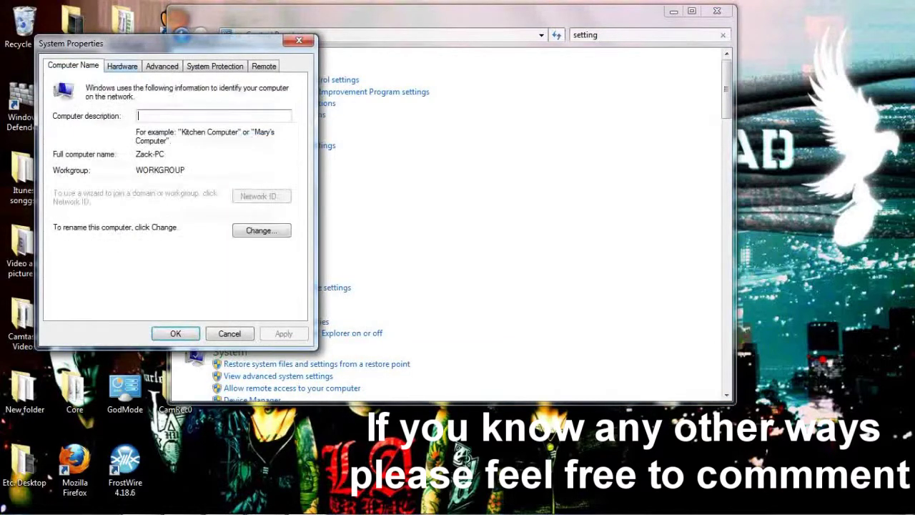
left_click(121, 66)
left_click(162, 66)
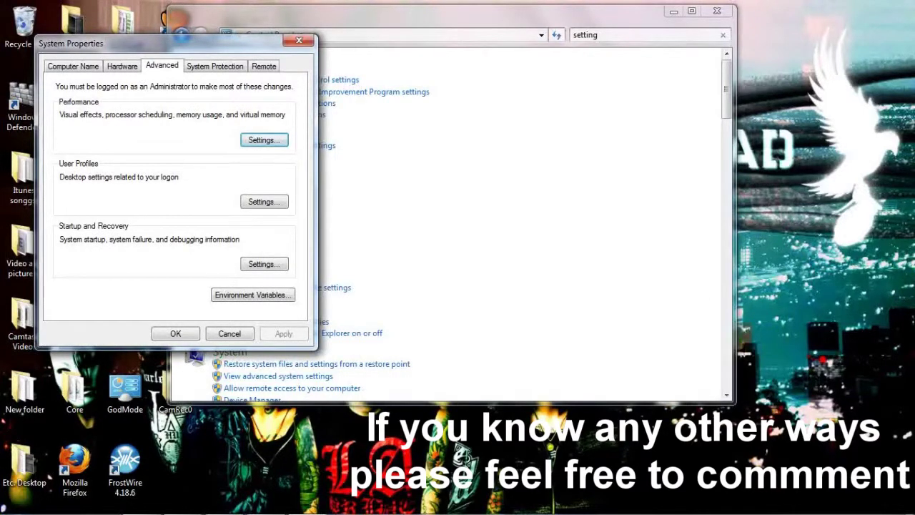
left_click(264, 139)
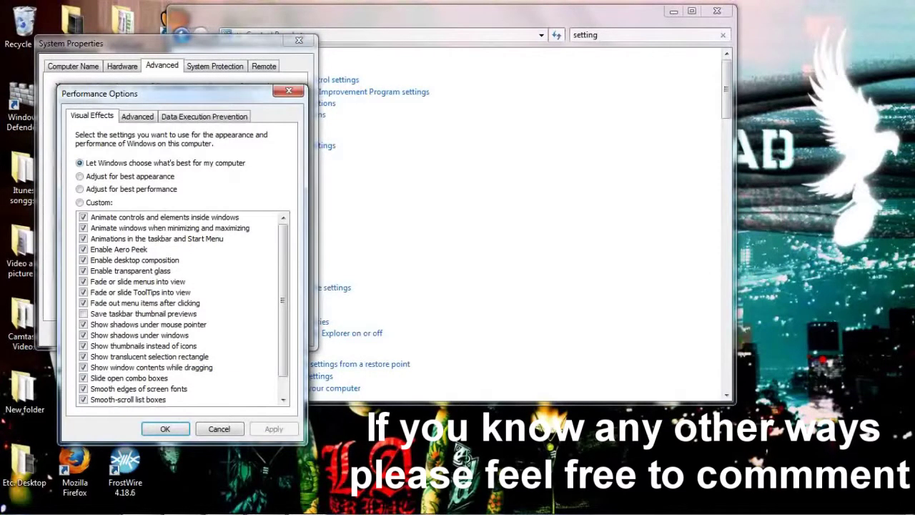
left_click(79, 189)
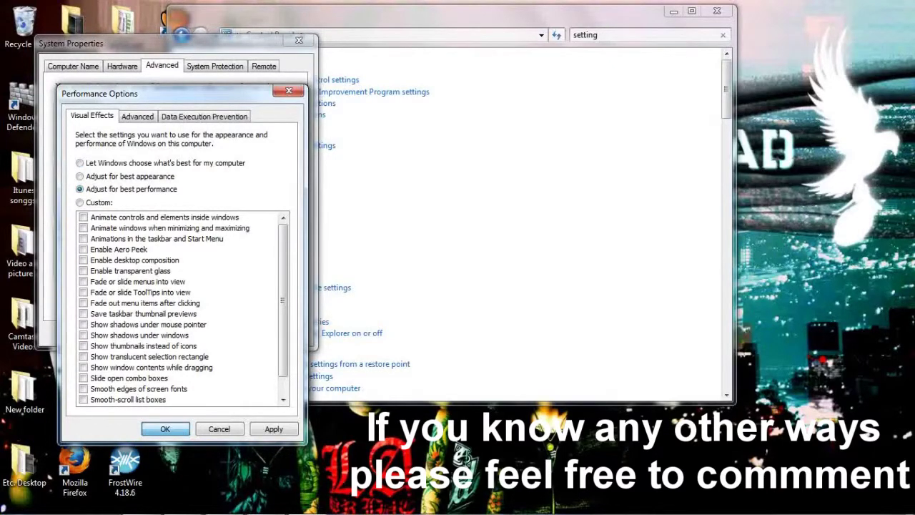
key("Return")
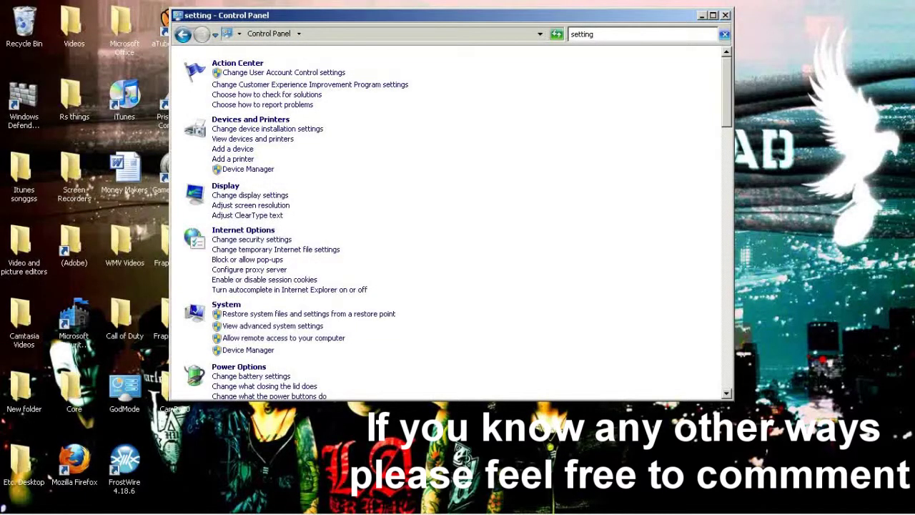
Step: Close Control Panel, launch Game Booster to enter Gaming Mode, then close Game Booster
key("alt+F4")
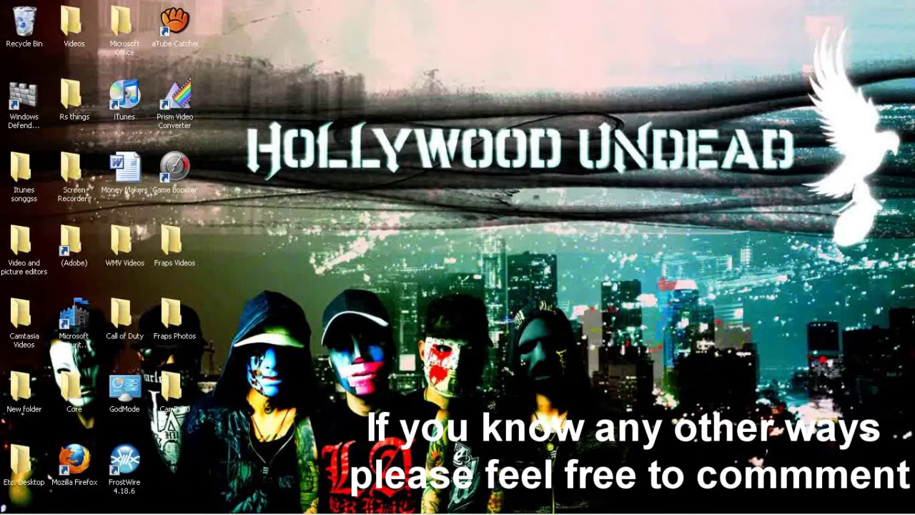
double_click(175, 168)
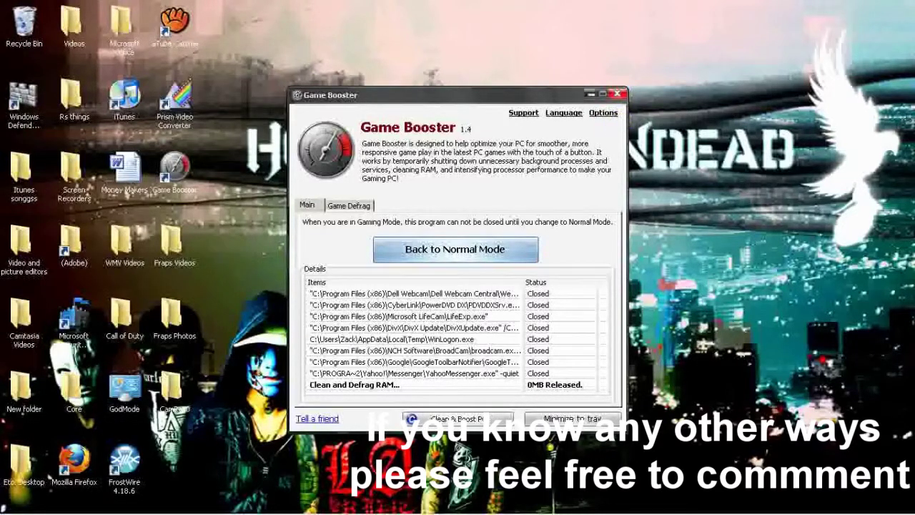
left_click(617, 94)
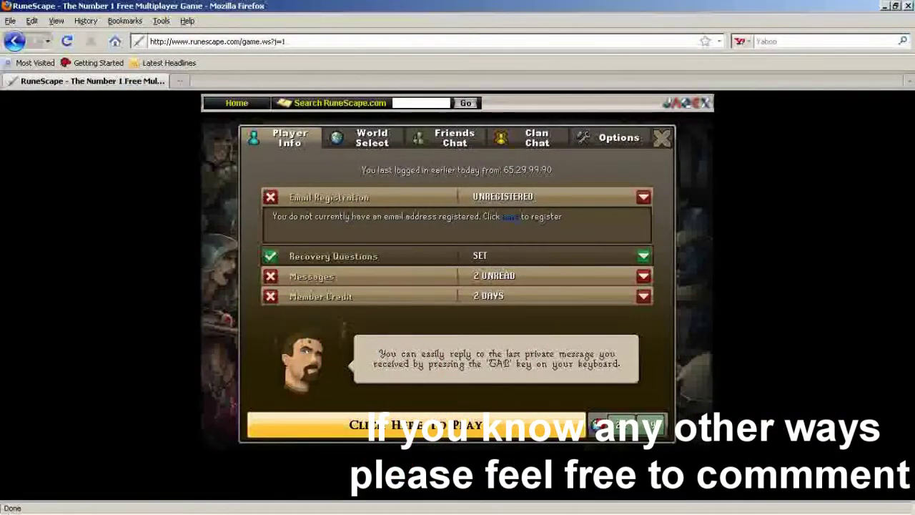
Step: Use 'Click Here to Play' to enter the RuneScape game world
left_click(414, 425)
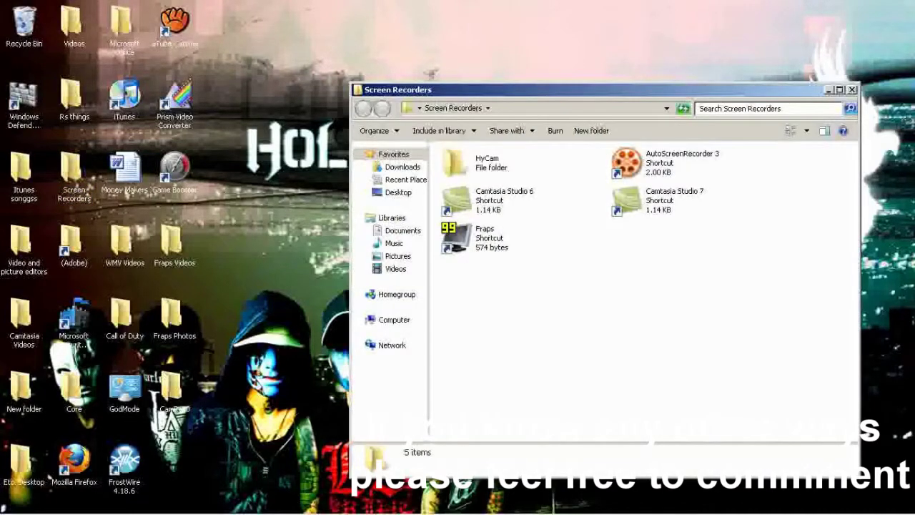
Step: Launch Fraps, uncheck 'Record Win7 sound' on the Movies tab, and minimize Fraps
left_click(486, 237)
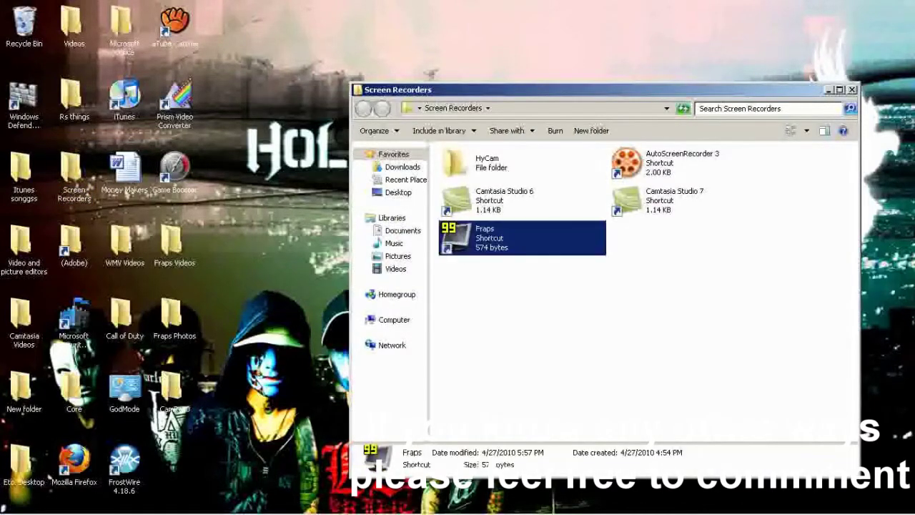
left_click(852, 89)
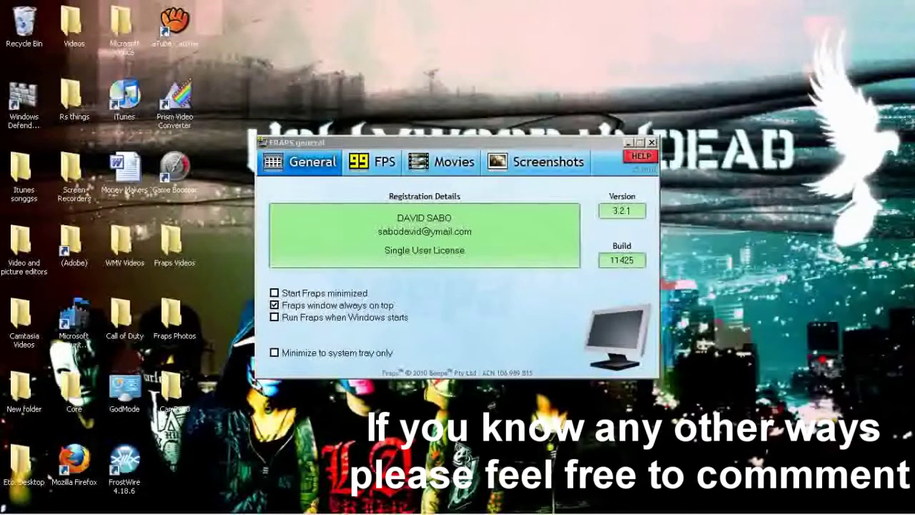
left_click(445, 162)
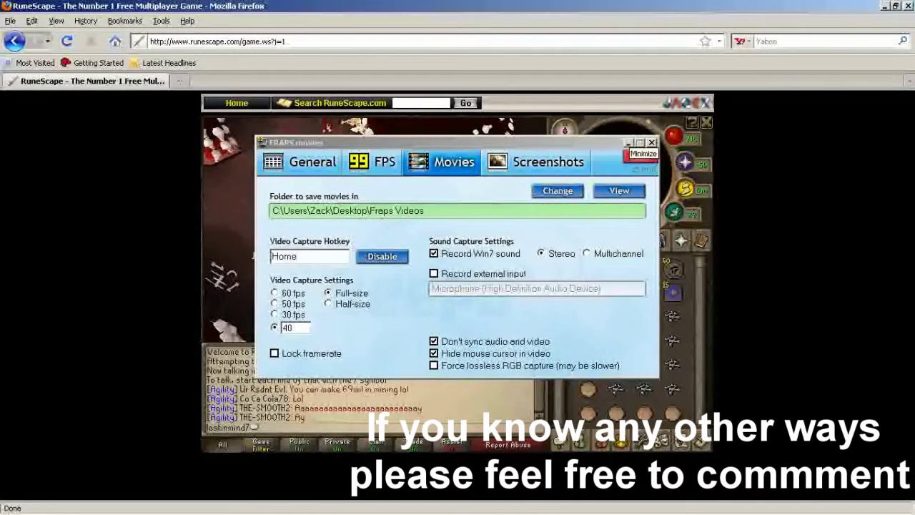
left_click(433, 253)
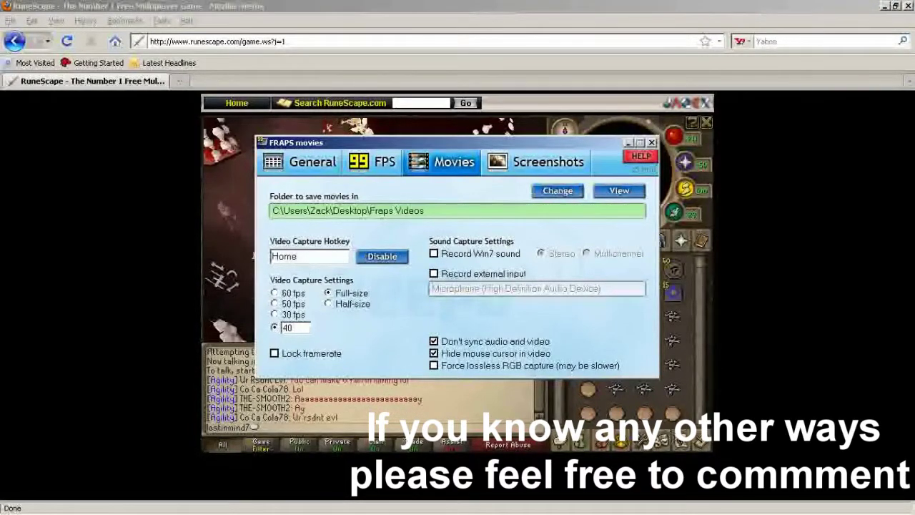
left_click(247, 293)
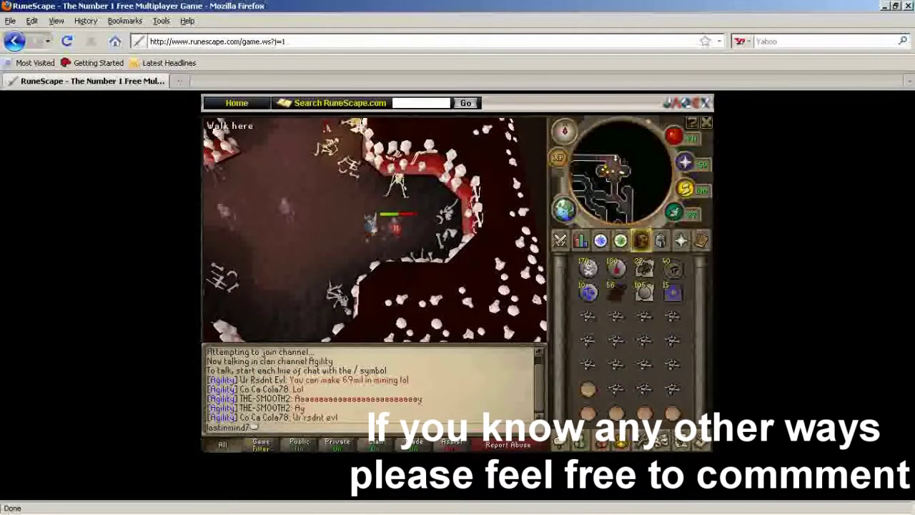
Step: Walk into the cave, switch RuneScape's graphics display mode to SD and confirm, then show the inventory
left_click(363, 213)
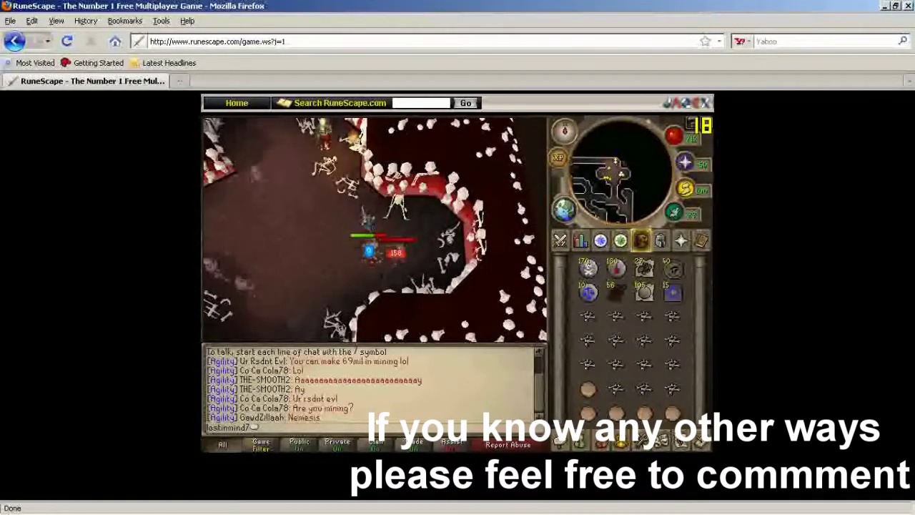
left_click(223, 500)
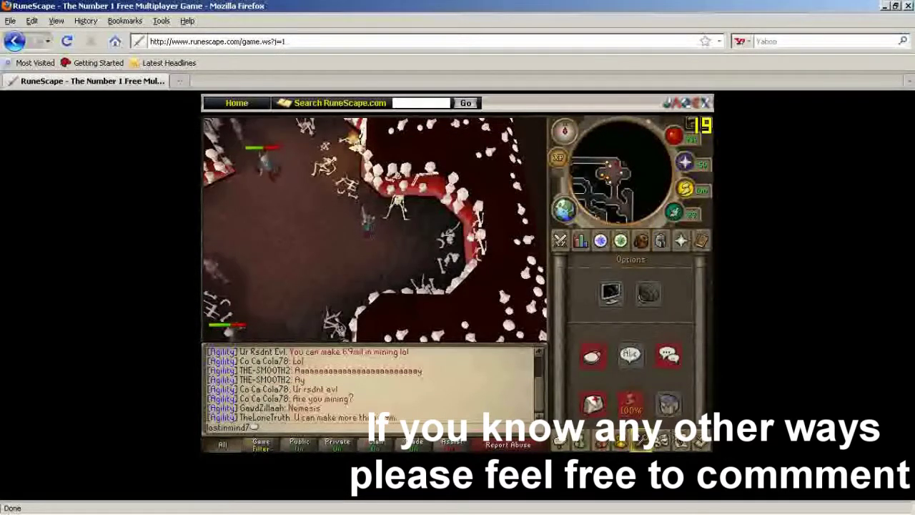
left_click(609, 292)
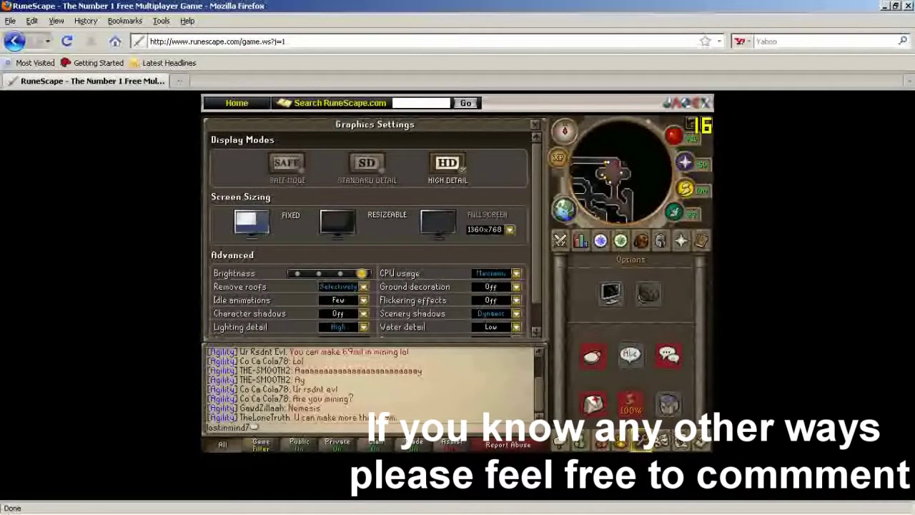
left_click(367, 163)
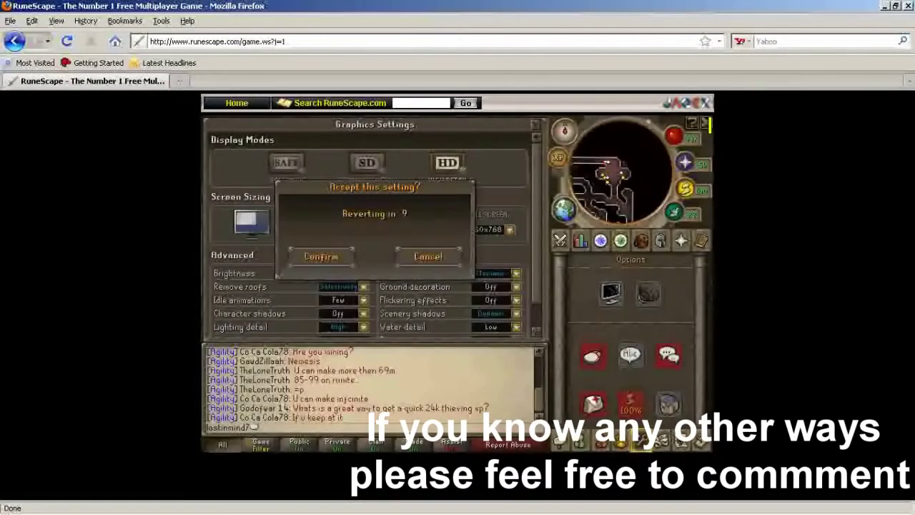
left_click(320, 256)
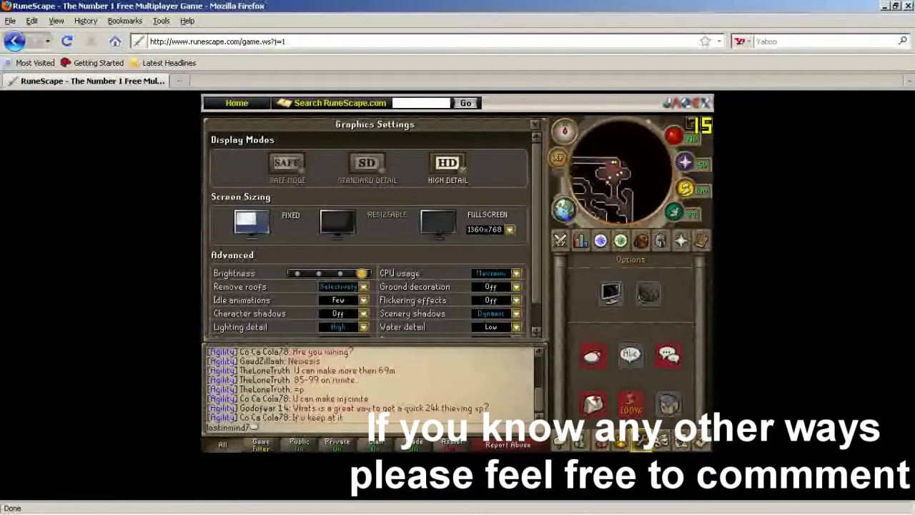
left_click(219, 125)
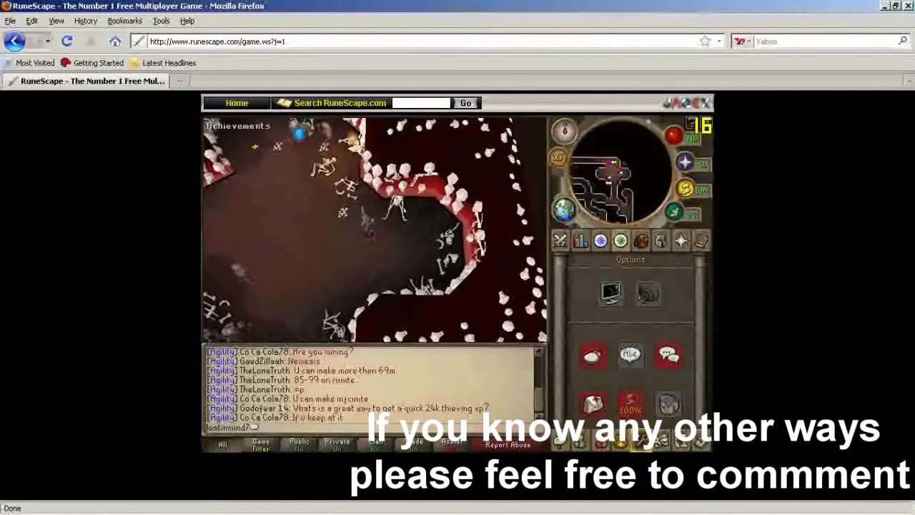
left_click(640, 240)
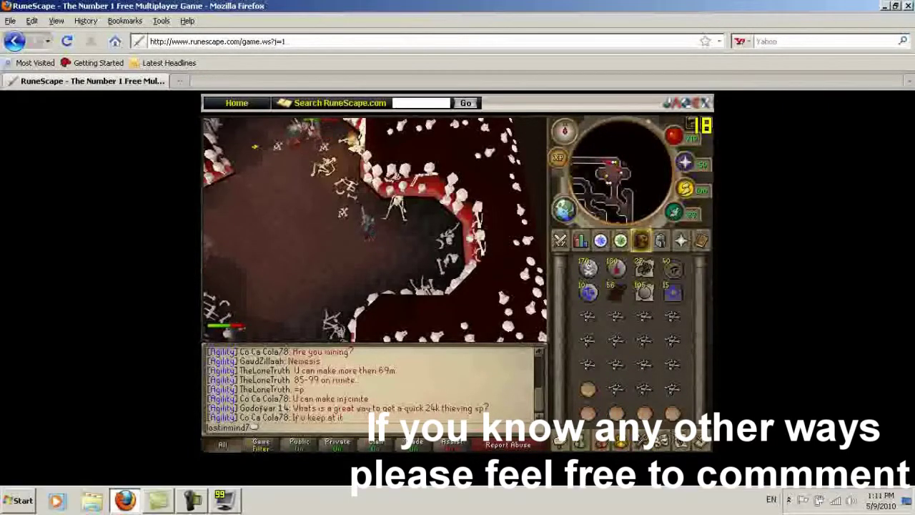
key("alt+Tab")
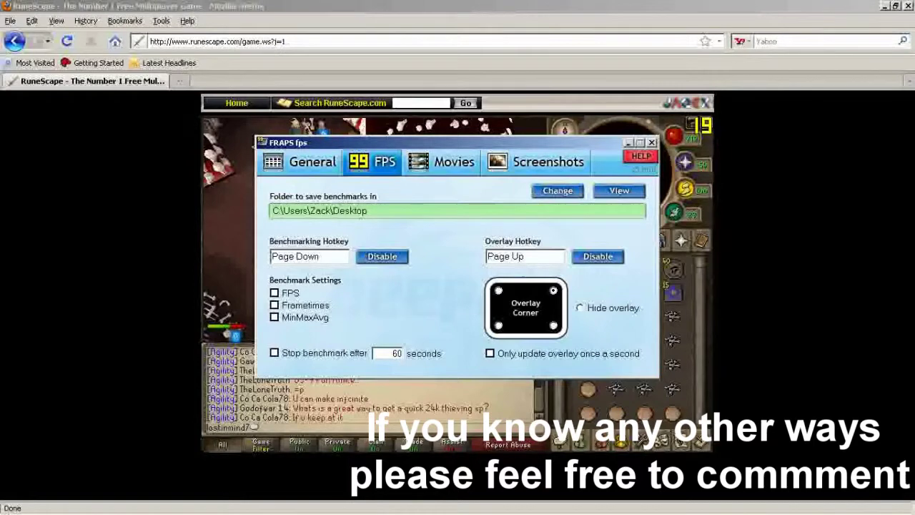
left_click(444, 162)
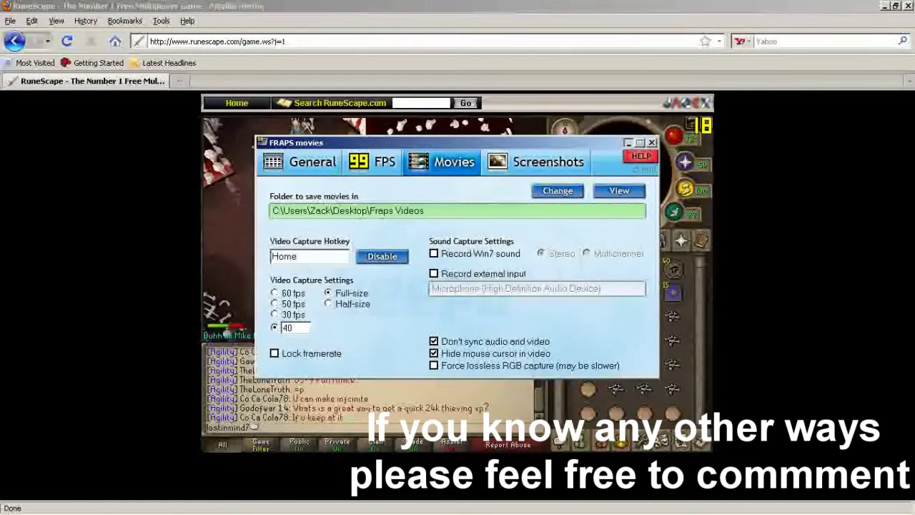
key("alt+Tab")
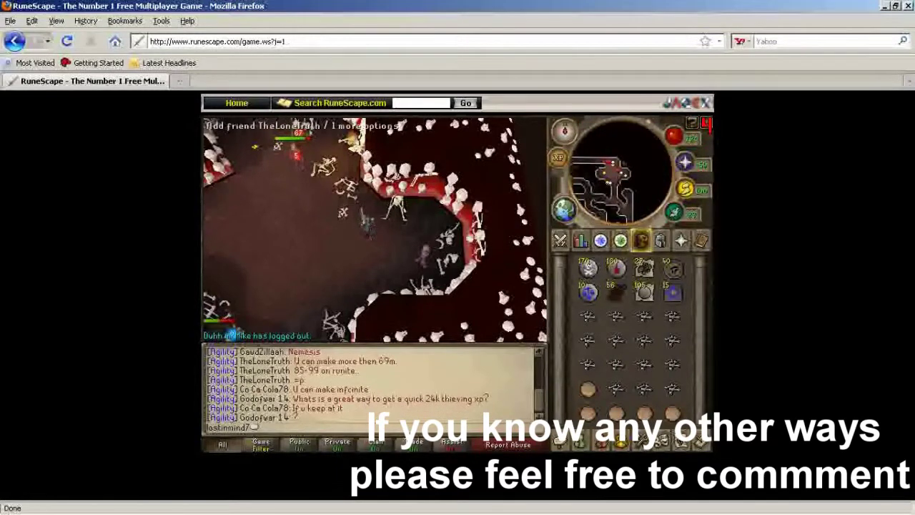
Step: Check a nearby player's options and the skill levels, then take the bones off the ground
right_click(420, 245)
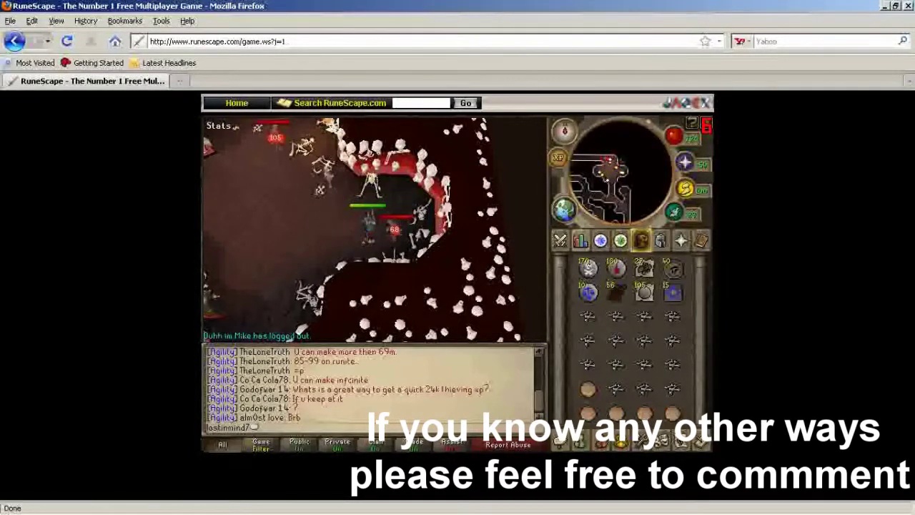
left_click(580, 240)
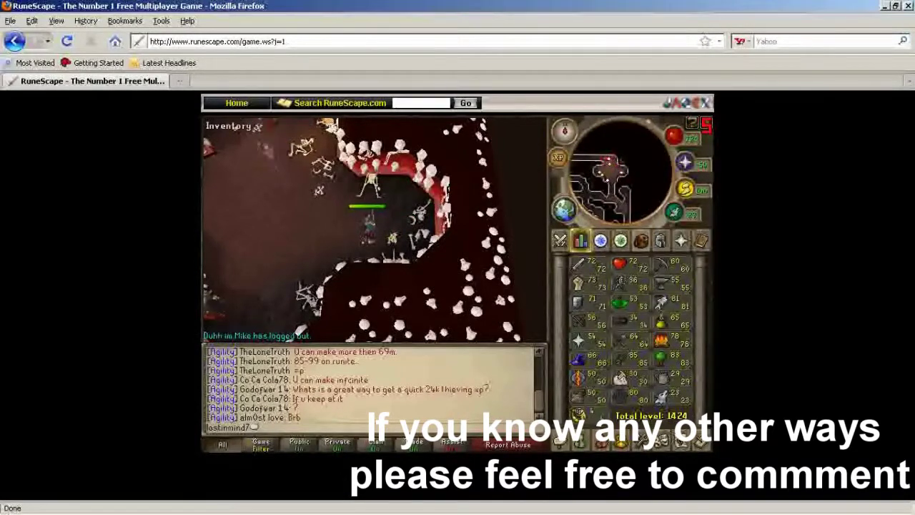
left_click(640, 240)
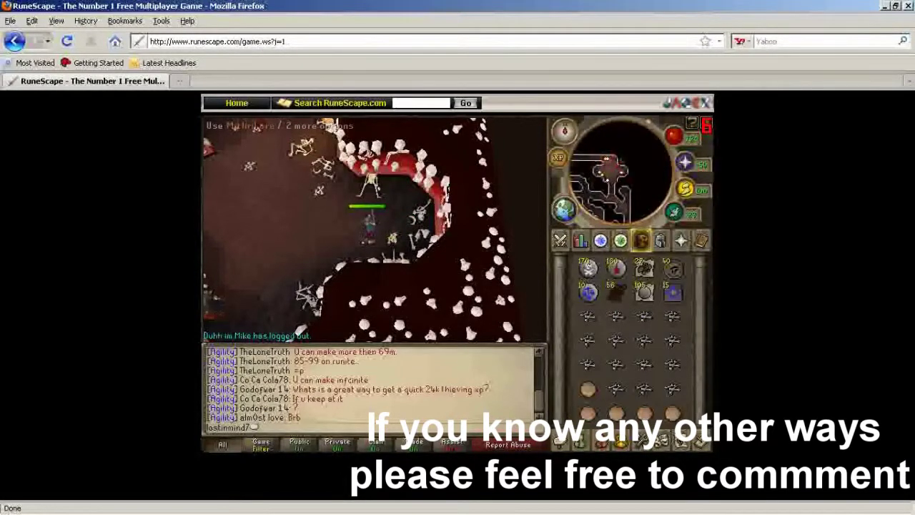
right_click(397, 243)
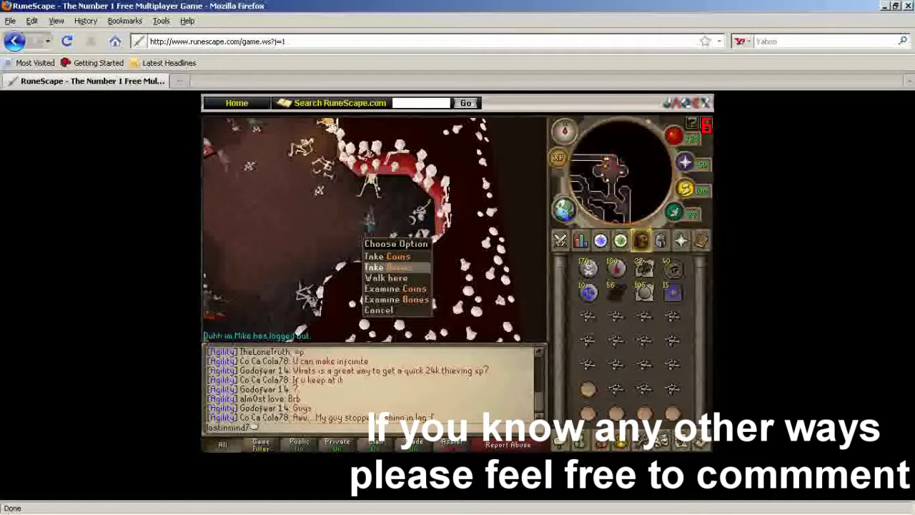
left_click(386, 267)
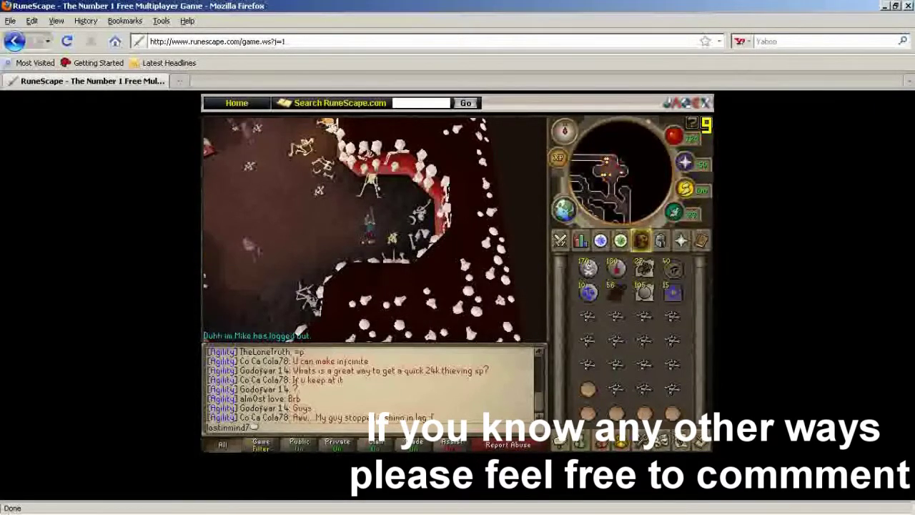
left_click(885, 5)
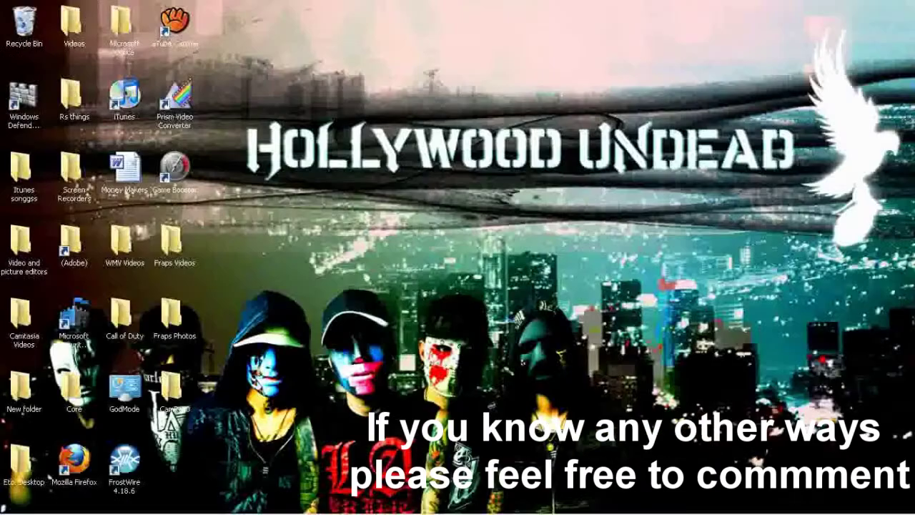
left_click(170, 243)
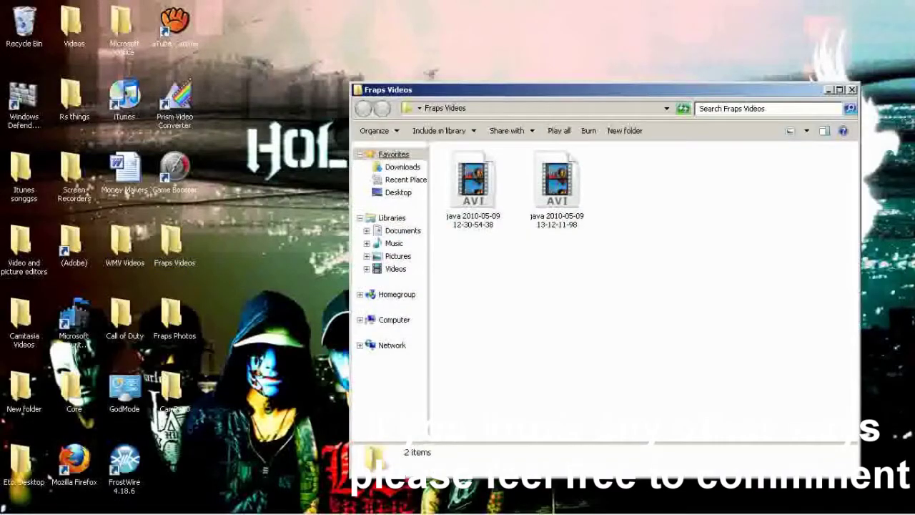
left_click(557, 182)
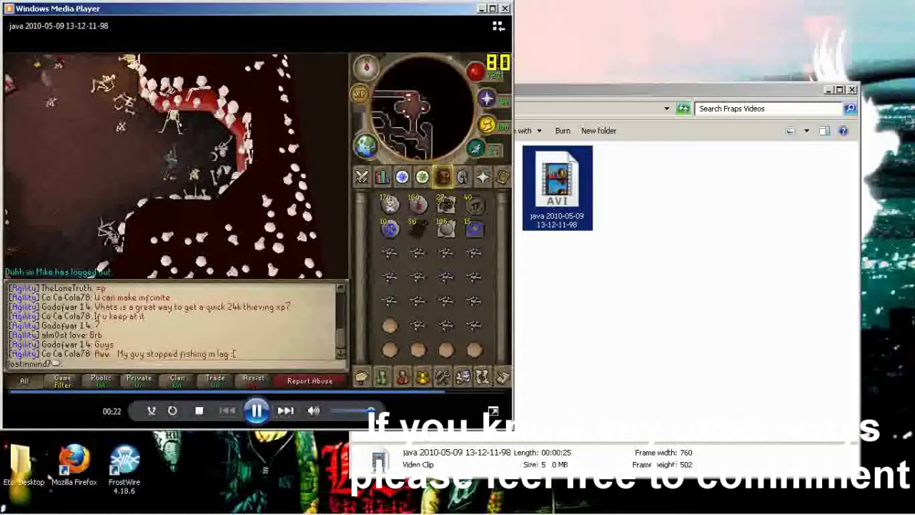
left_click(505, 8)
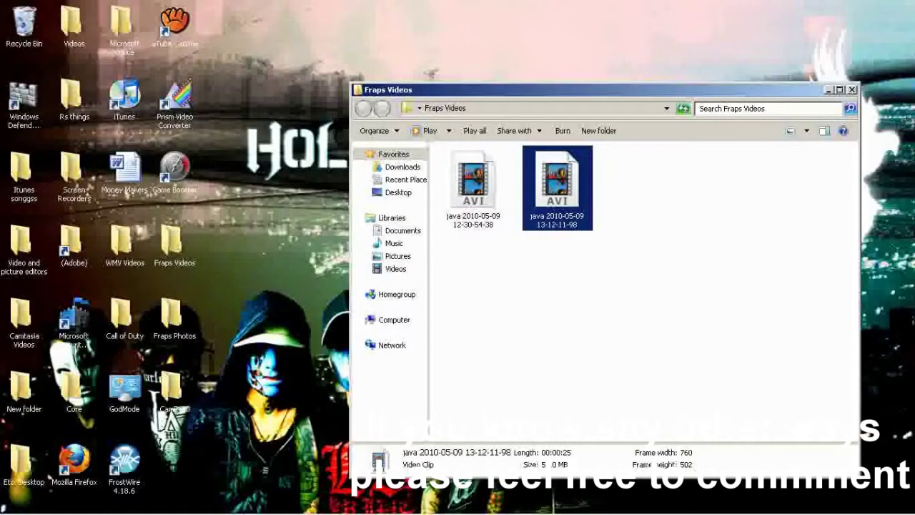
Step: Close the Fraps Videos Explorer window and restore RuneScape from Firefox on the taskbar
key("alt+F4")
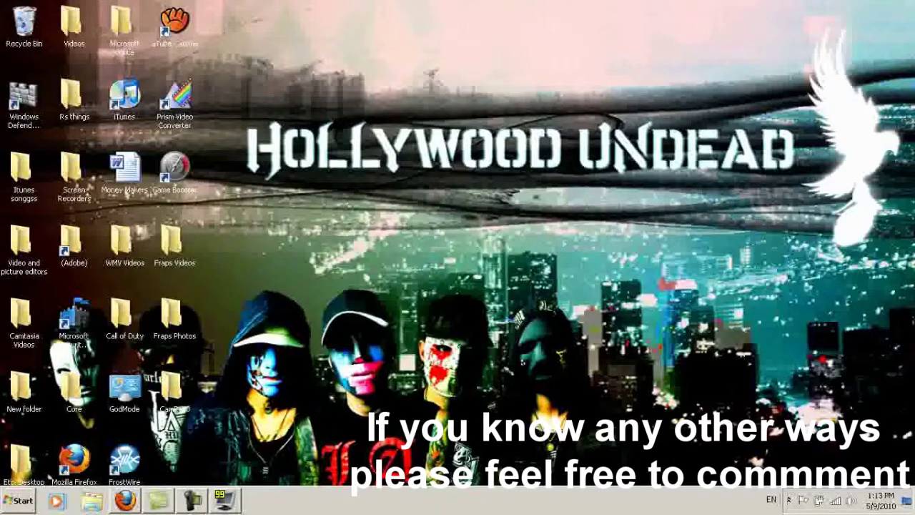
left_click(125, 500)
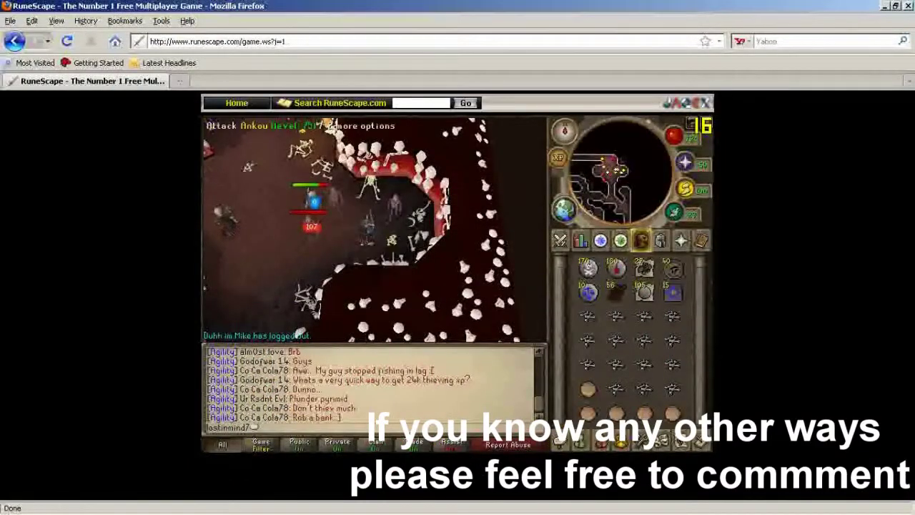